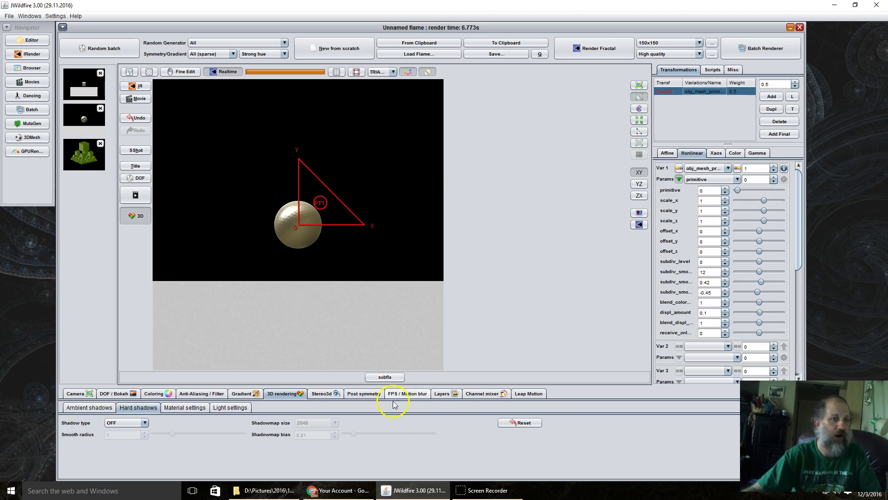
Examine the transforms of Layer1 and Layer2 in the flame's layer list.
{"action": "left_click", "coordinate": [440, 395]}
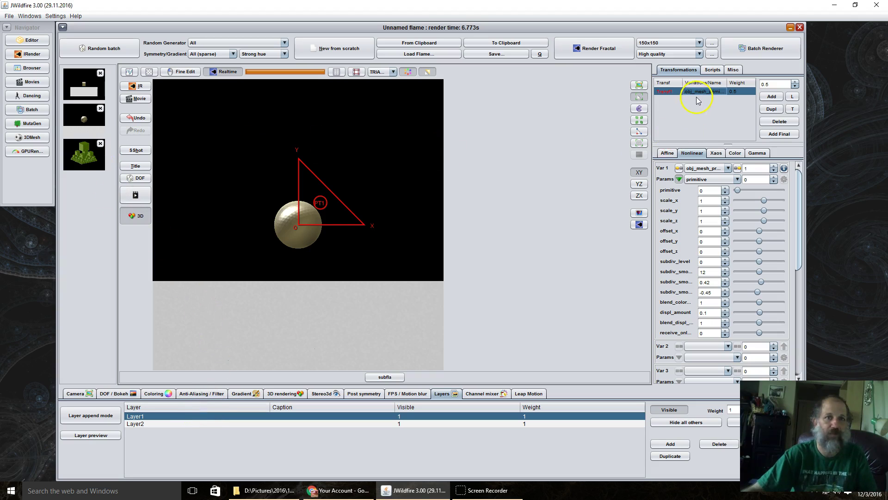
{"action": "left_click", "coordinate": [403, 424]}
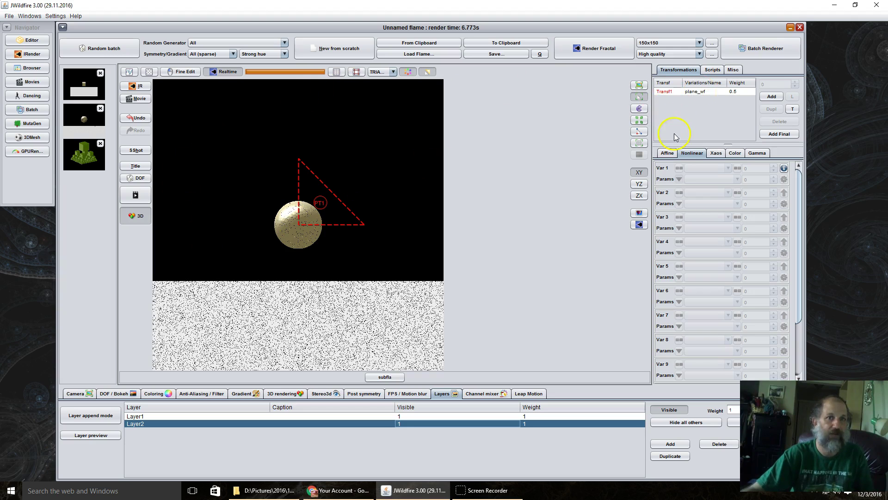
{"action": "left_click", "coordinate": [262, 416]}
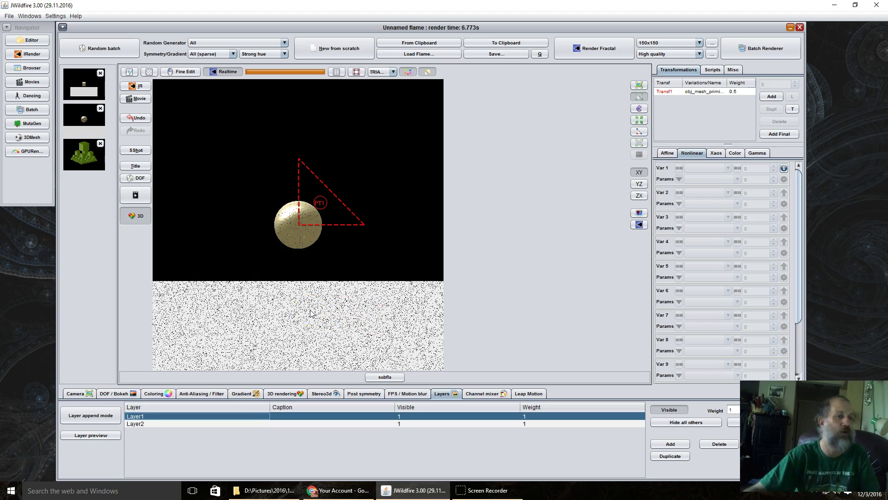
Set the hard shadow type to FAST in the 3D rendering settings.
{"action": "left_click", "coordinate": [281, 394]}
{"action": "left_click", "coordinate": [248, 378]}
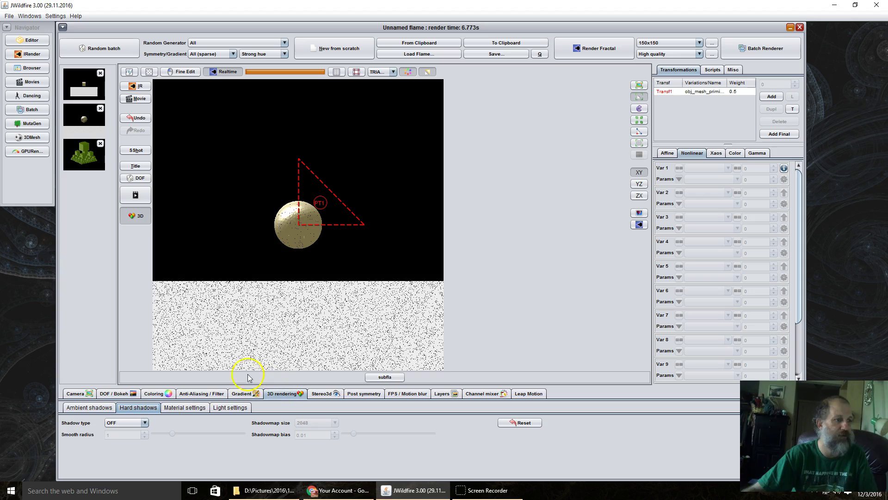
{"action": "left_click", "coordinate": [141, 409]}
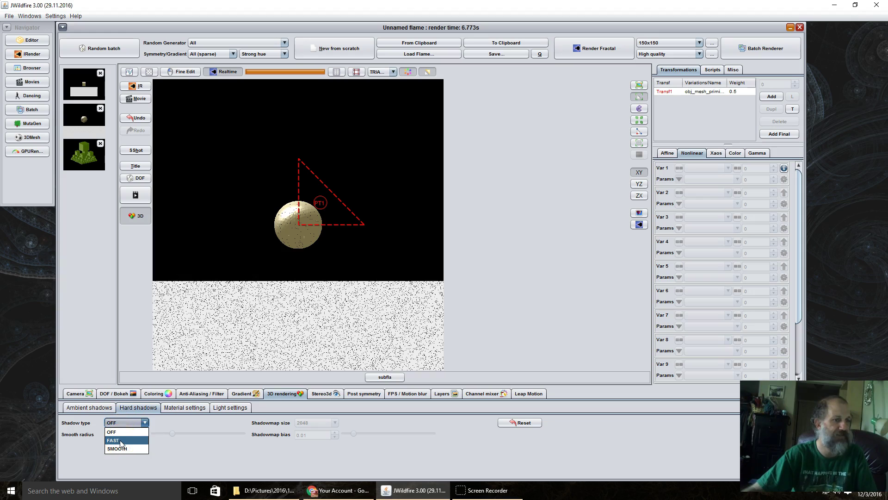
{"action": "left_click", "coordinate": [120, 440]}
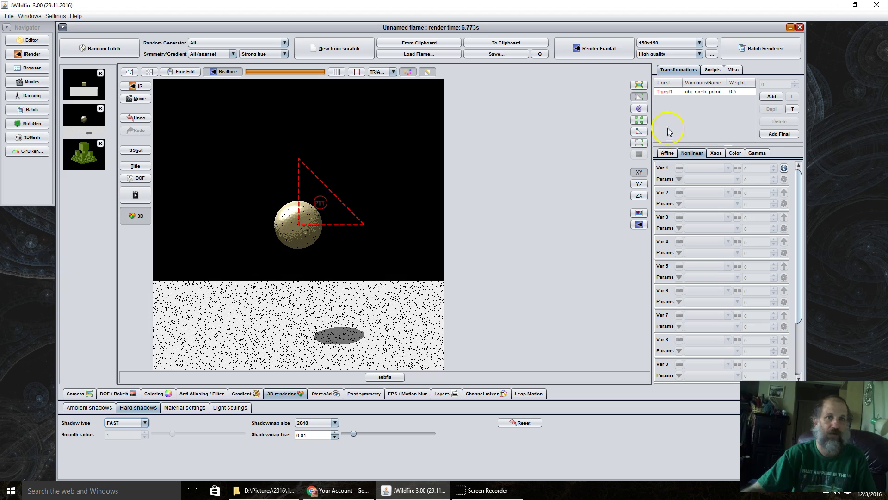
Move Layer1's sphere mesh slightly upward and change its primitive to the cube.
{"action": "left_click", "coordinate": [698, 92]}
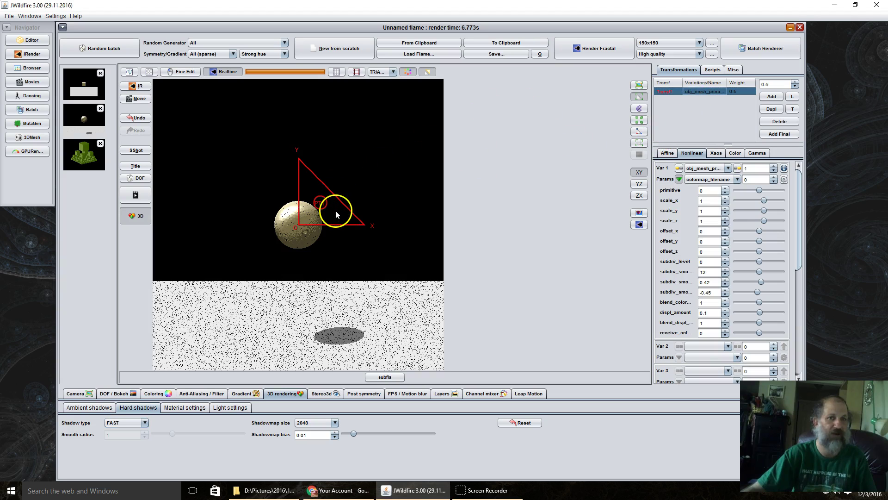
{"action": "left_click_drag", "start_coordinate": [333, 208], "coordinate": [324, 183]}
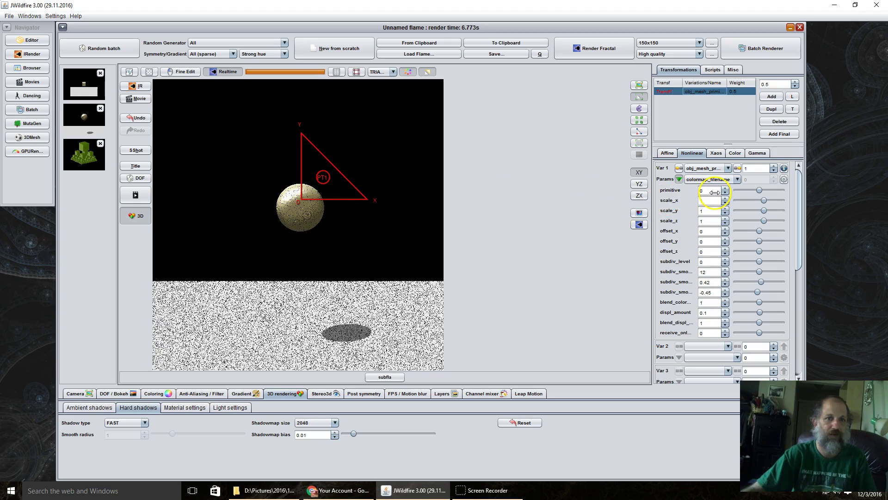
{"action": "type", "text": "5"}
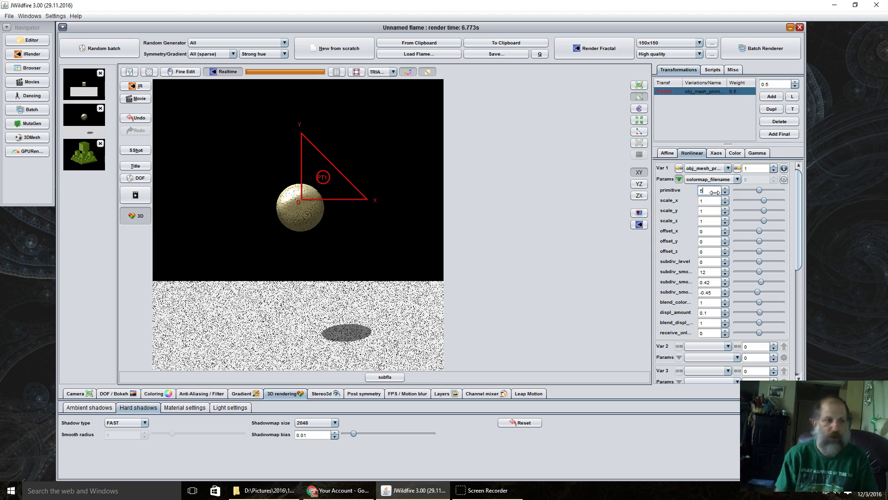
{"action": "key", "text": "Return"}
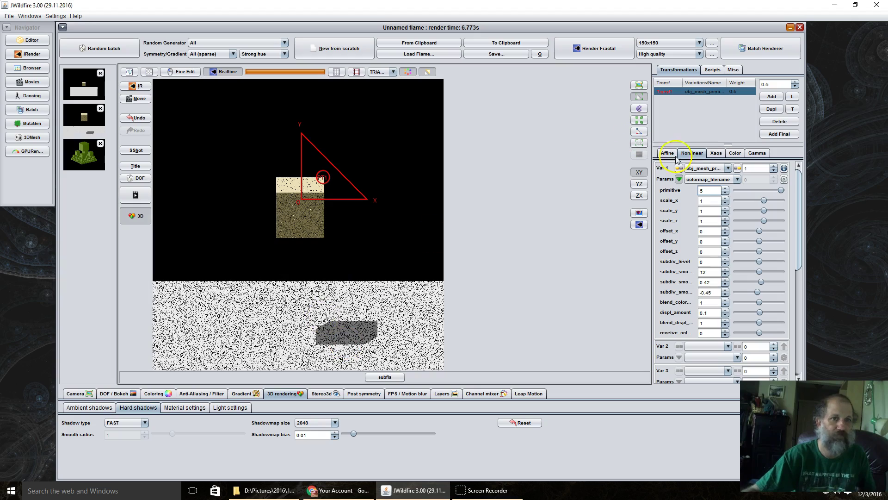
Rotate the cube's transform in the YZ plane and in the ZX plane so it is tilted.
{"action": "left_click", "coordinate": [640, 185]}
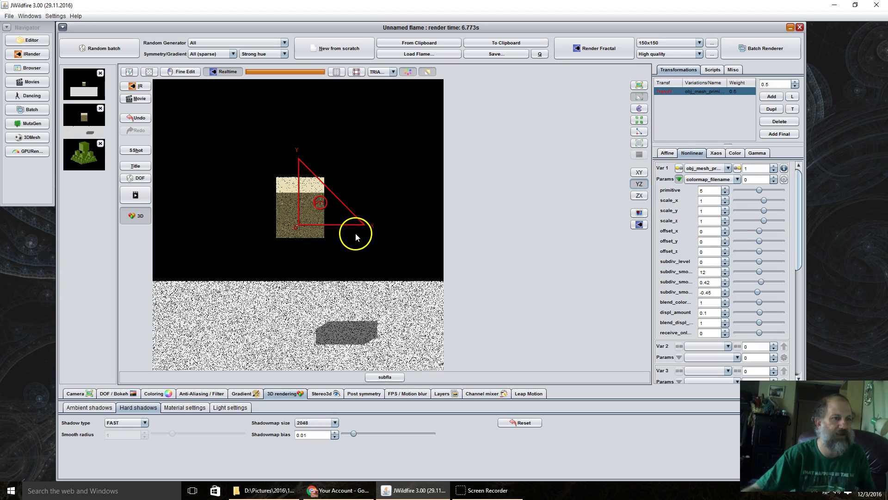
{"action": "left_click_drag", "start_coordinate": [356, 232], "coordinate": [243, 213]}
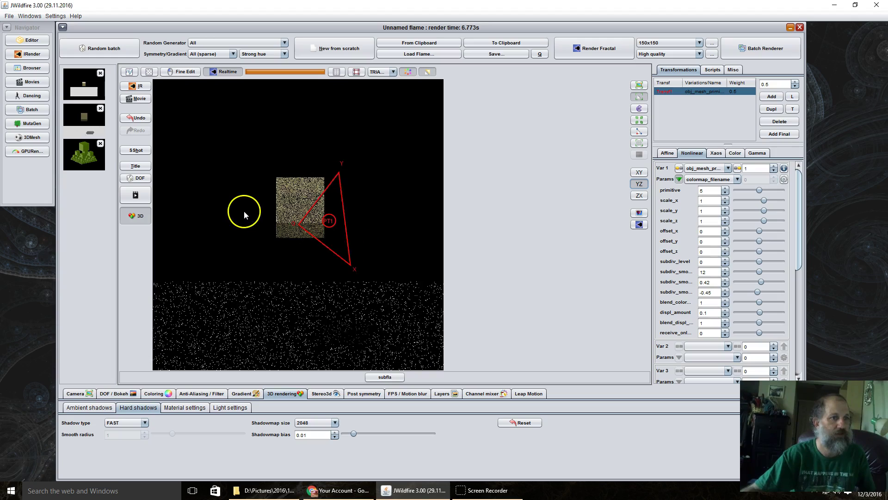
{"action": "left_click", "coordinate": [639, 196]}
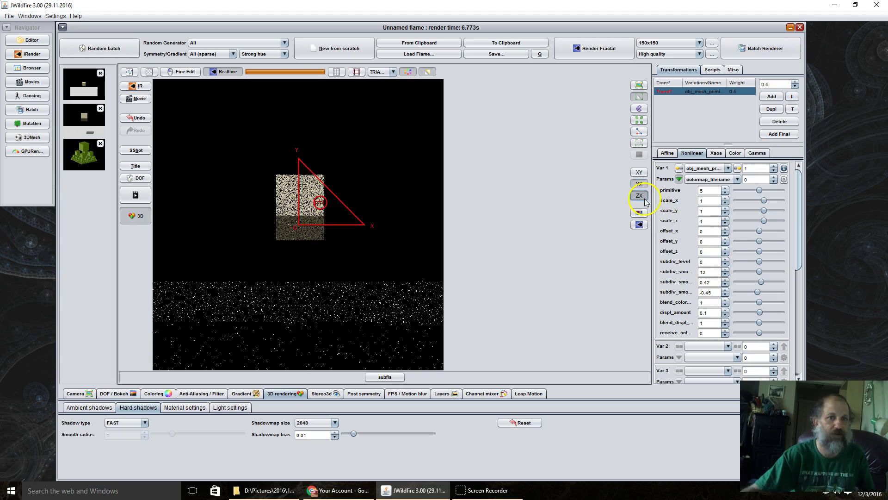
{"action": "left_click_drag", "start_coordinate": [298, 222], "coordinate": [376, 241]}
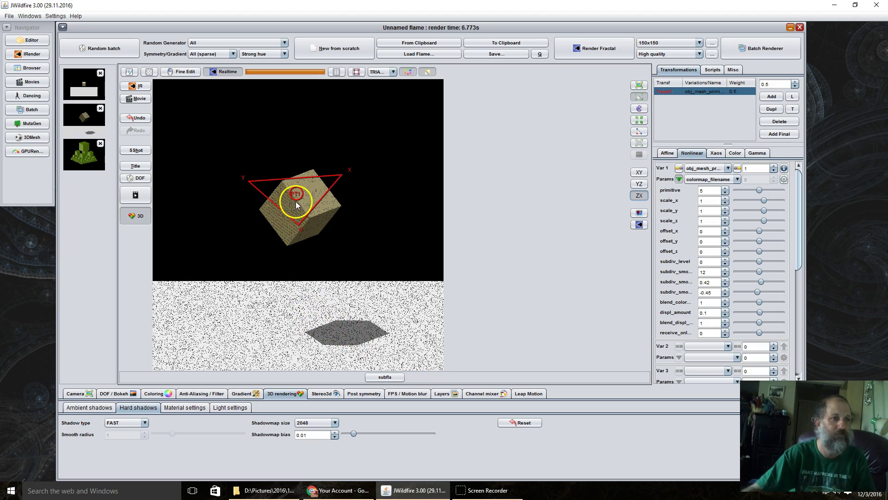
Move the cube in the ZX and YZ planes so it hangs low over the floor, just above its shadow.
{"action": "left_click", "coordinate": [299, 243]}
{"action": "left_click_drag", "start_coordinate": [299, 244], "coordinate": [289, 84]}
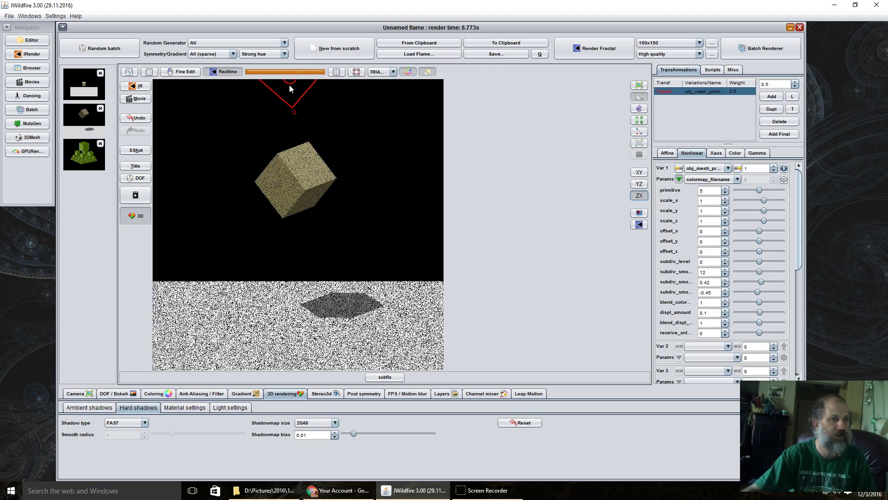
{"action": "left_click_drag", "start_coordinate": [290, 120], "coordinate": [292, 189]}
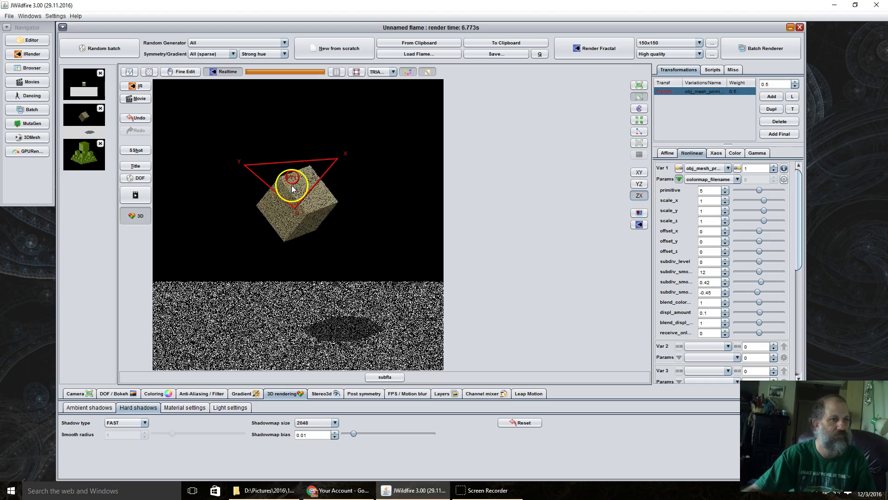
{"action": "left_click", "coordinate": [639, 184]}
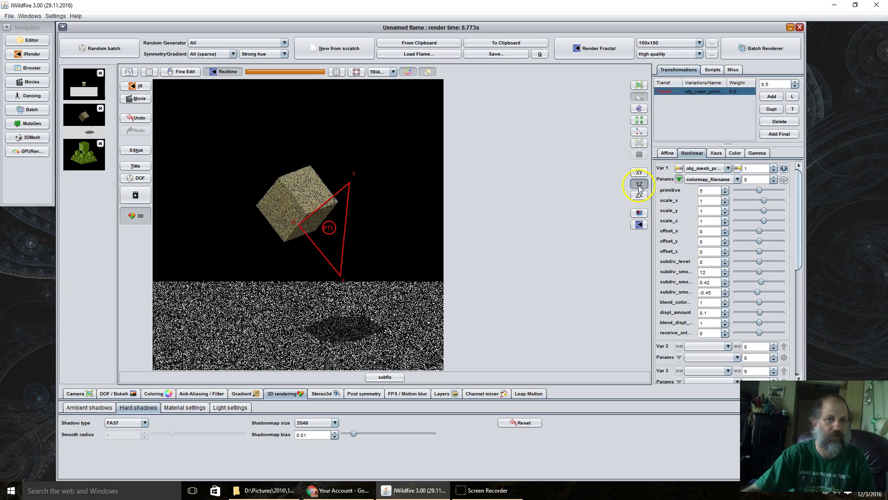
{"action": "left_click_drag", "start_coordinate": [323, 240], "coordinate": [317, 138]}
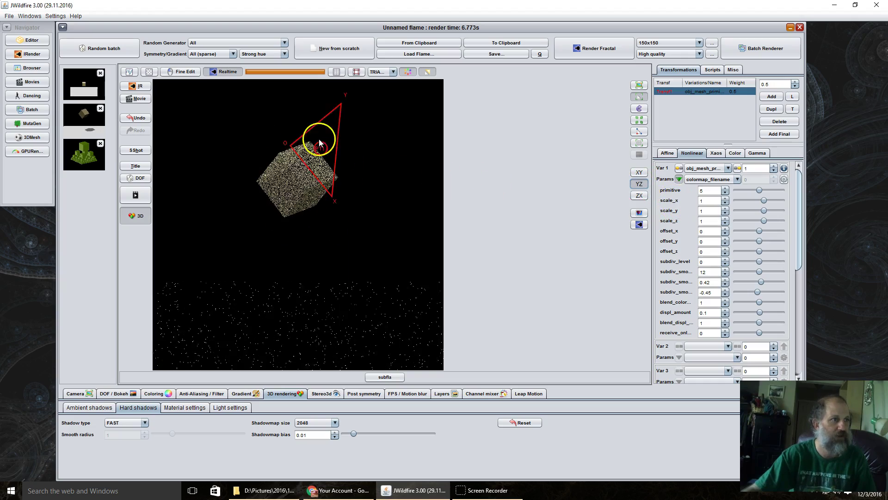
{"action": "left_click_drag", "start_coordinate": [310, 195], "coordinate": [381, 226]}
{"action": "left_click_drag", "start_coordinate": [407, 217], "coordinate": [443, 208]}
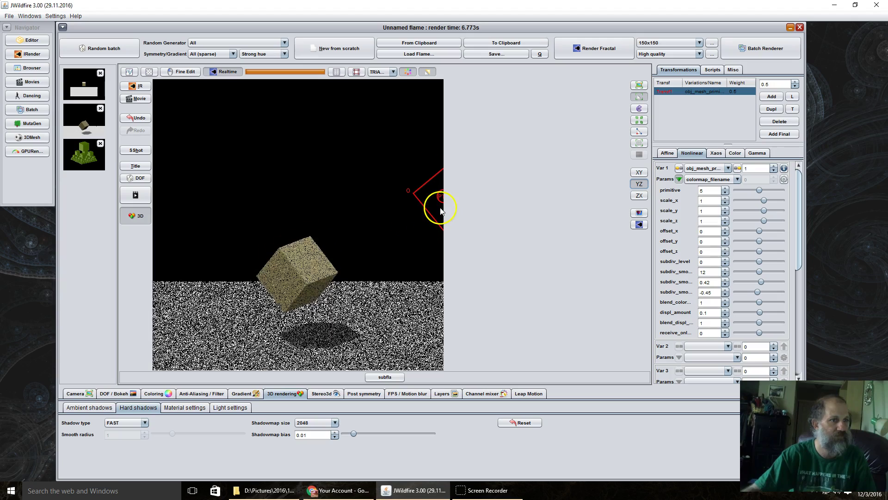
Rotate the cube upright in the YZ plane and set the mesh's primitive to 0.
{"action": "left_click_drag", "start_coordinate": [345, 226], "coordinate": [464, 212]}
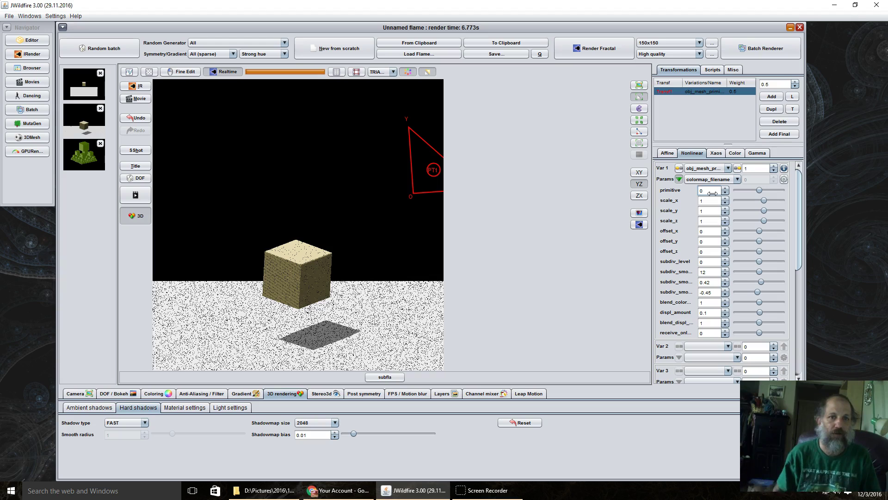
{"action": "left_click_drag", "start_coordinate": [712, 193], "coordinate": [714, 193]}
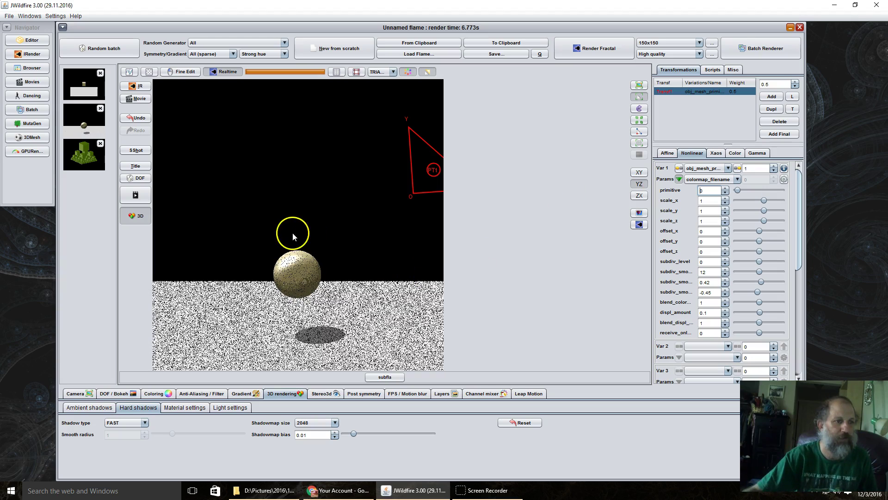
Scale the camera to 224.7366667 pixels per unit and recentre the view on the sphere and its floor shadow.
{"action": "left_click", "coordinate": [73, 393]}
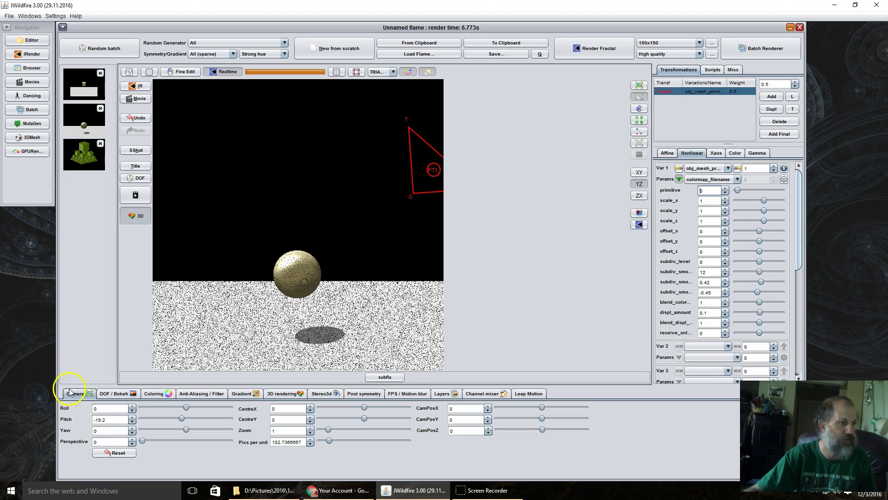
{"action": "left_click_drag", "start_coordinate": [267, 443], "coordinate": [419, 430]}
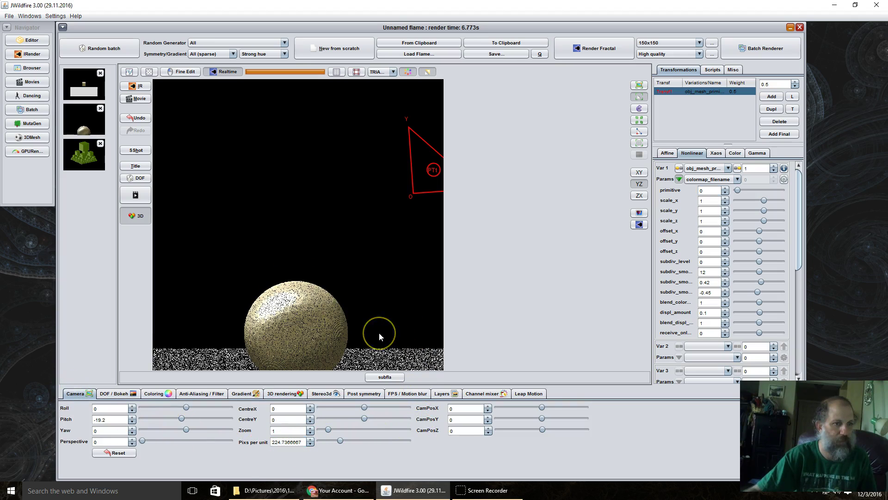
{"action": "left_click_drag", "start_coordinate": [373, 290], "coordinate": [333, 5]}
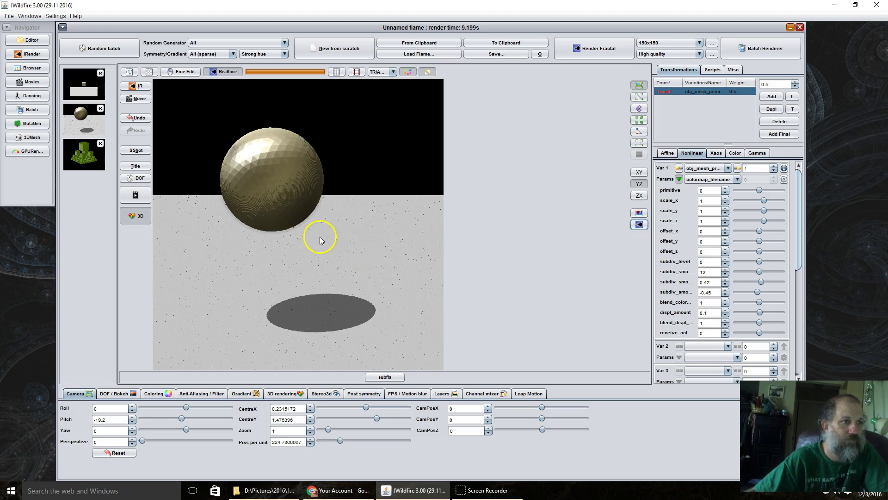
{"action": "left_click", "coordinate": [298, 394]}
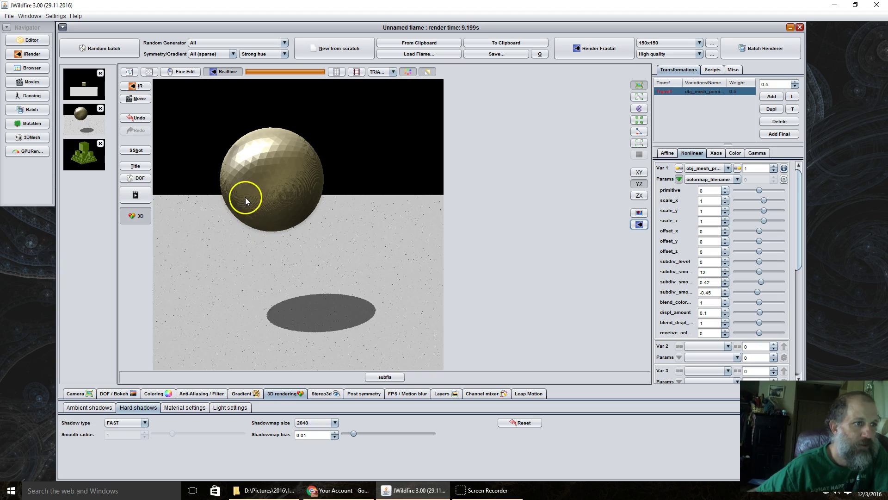
{"action": "left_click_drag", "start_coordinate": [313, 187], "coordinate": [337, 224]}
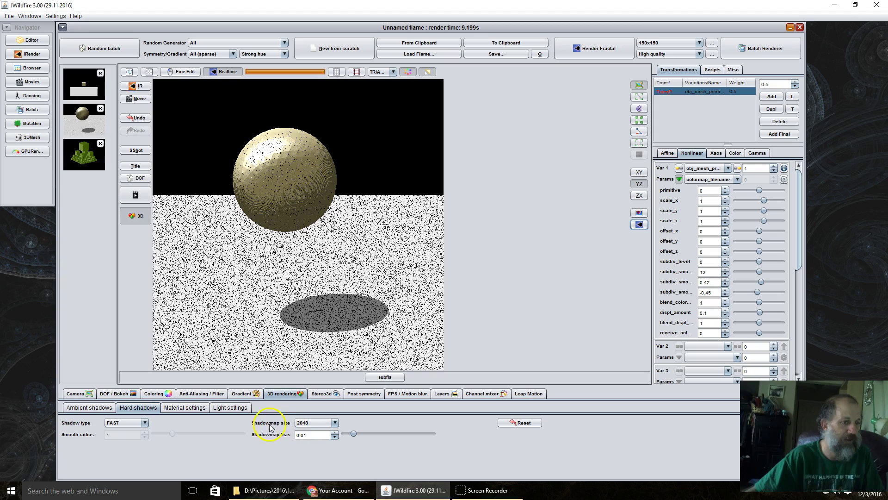
Raise the shadowmap bias to 0.1364 and render the flame to inspect the sphere's shading.
{"action": "left_click", "coordinate": [306, 435]}
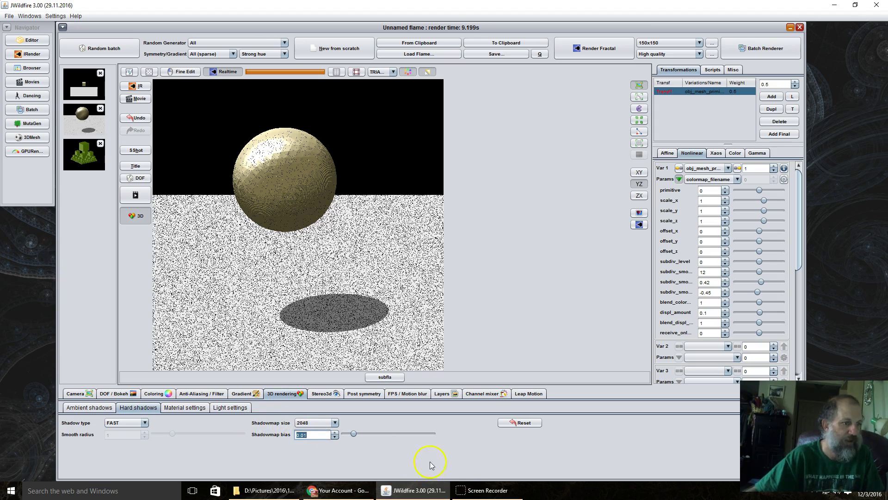
{"action": "type", "text": "0.04"}
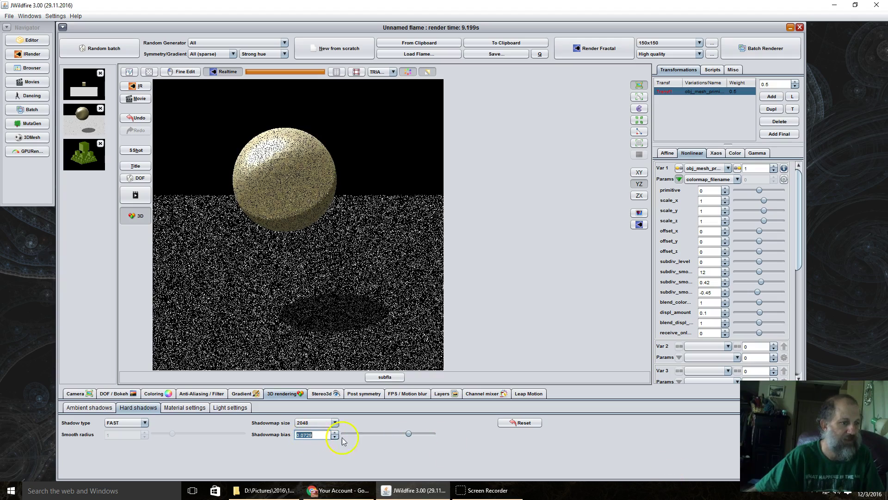
{"action": "left_click_drag", "start_coordinate": [298, 432], "coordinate": [804, 440]}
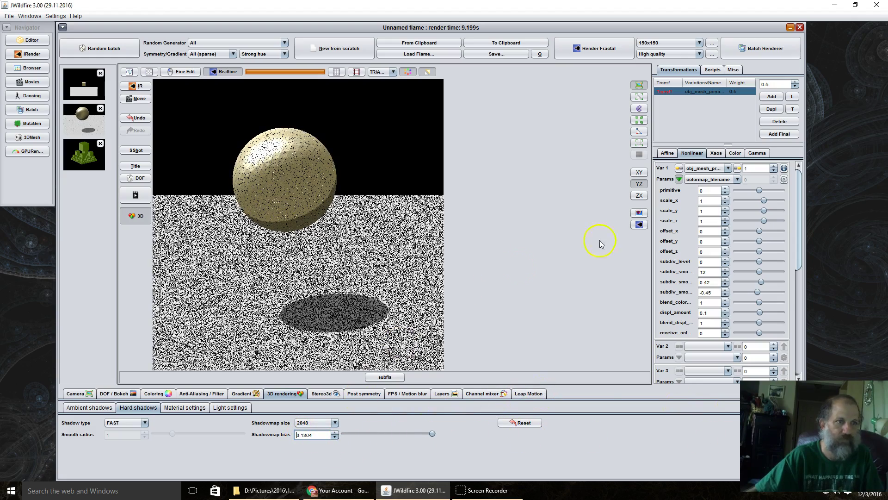
{"action": "left_click", "coordinate": [639, 224]}
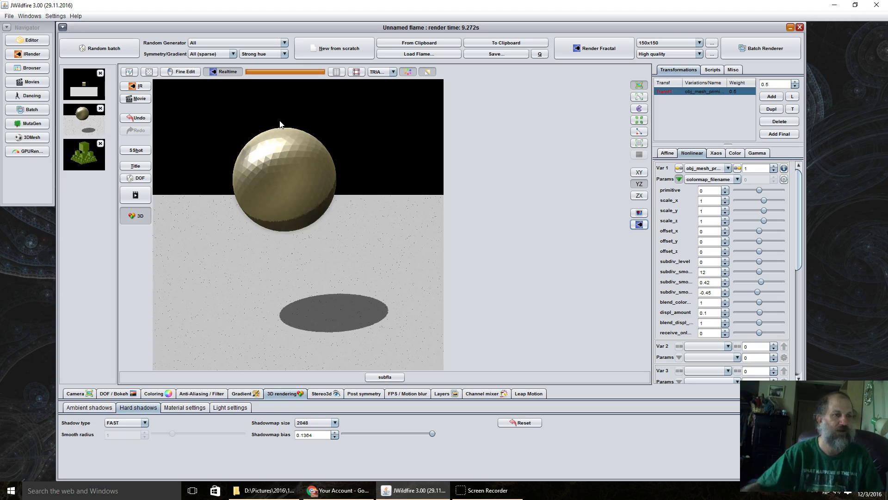
{"action": "left_click", "coordinate": [294, 222]}
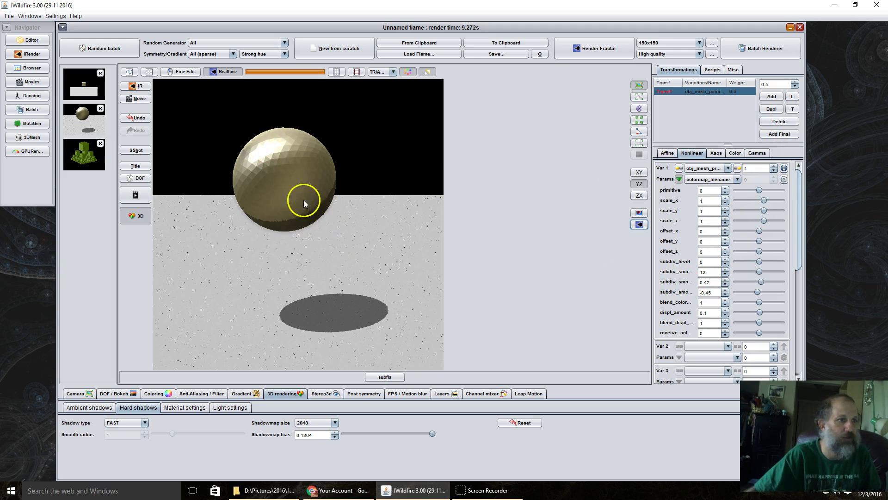
Set the sphere mesh's subdiv_level to 2.
{"action": "double_click", "coordinate": [712, 262]}
{"action": "type", "text": "2"}
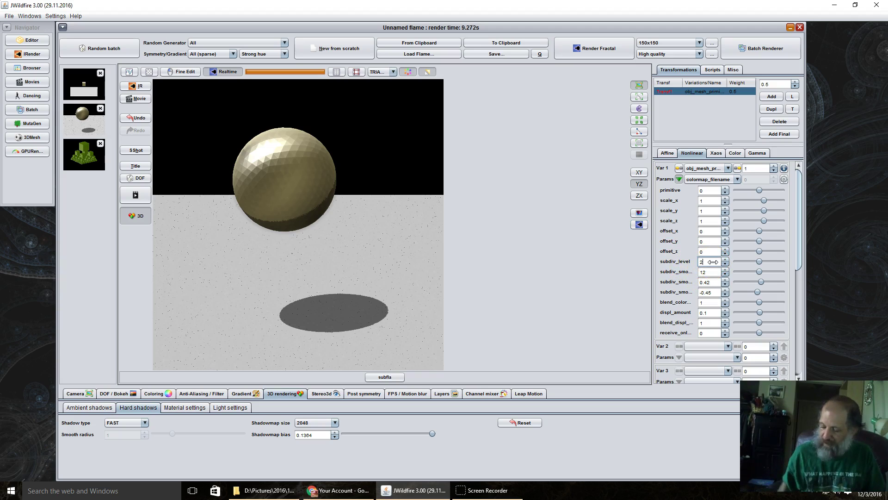
{"action": "key", "text": "Return"}
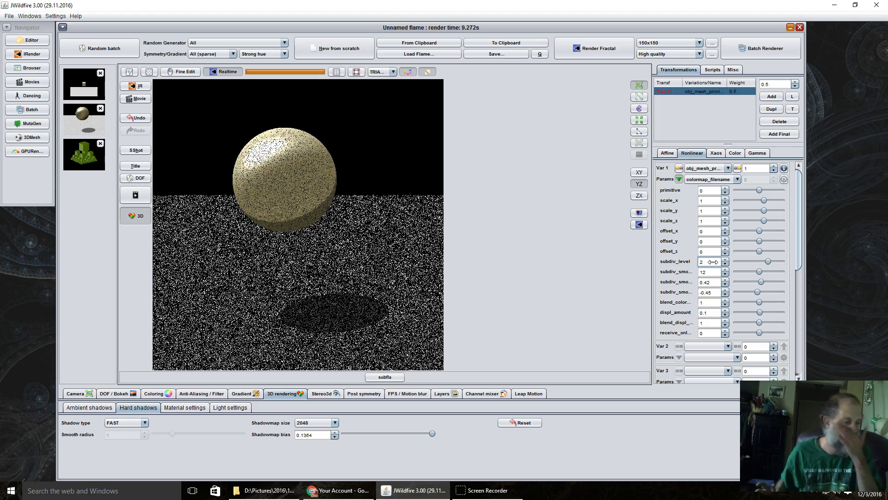
Reset the hard shadow settings, set the shadow type to FAST again and render the flame.
{"action": "left_click", "coordinate": [519, 422]}
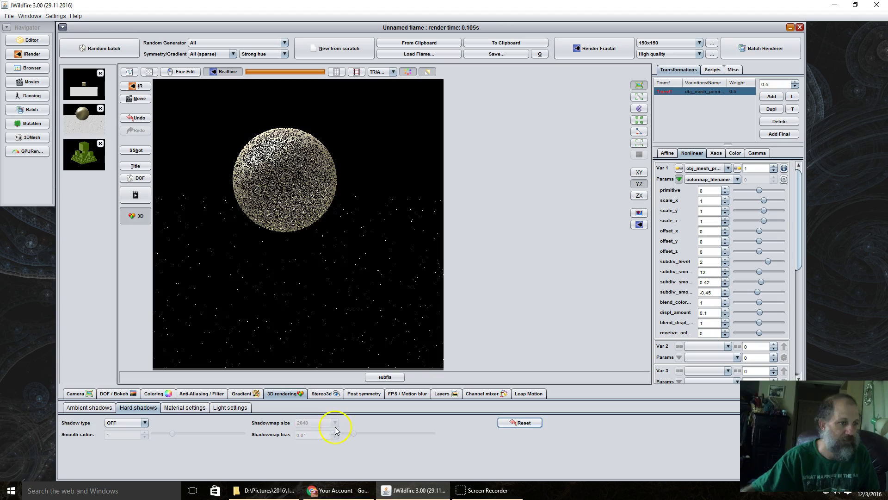
{"action": "left_click", "coordinate": [119, 422]}
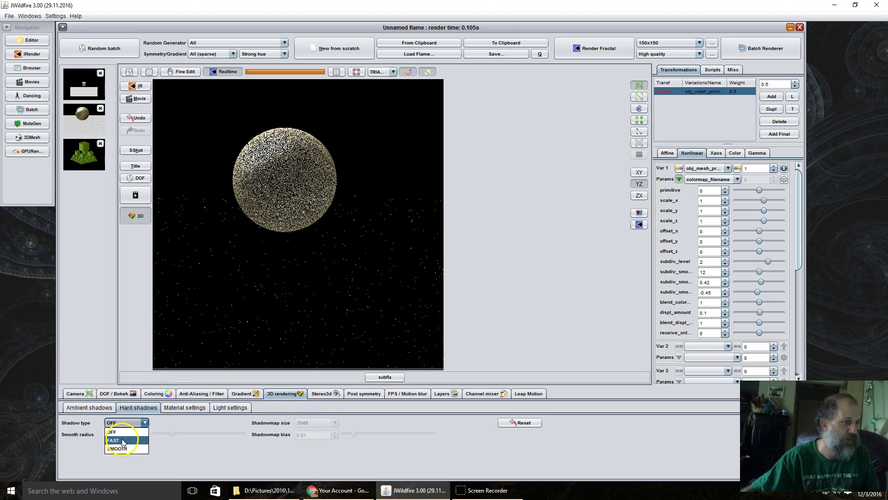
{"action": "left_click", "coordinate": [123, 441]}
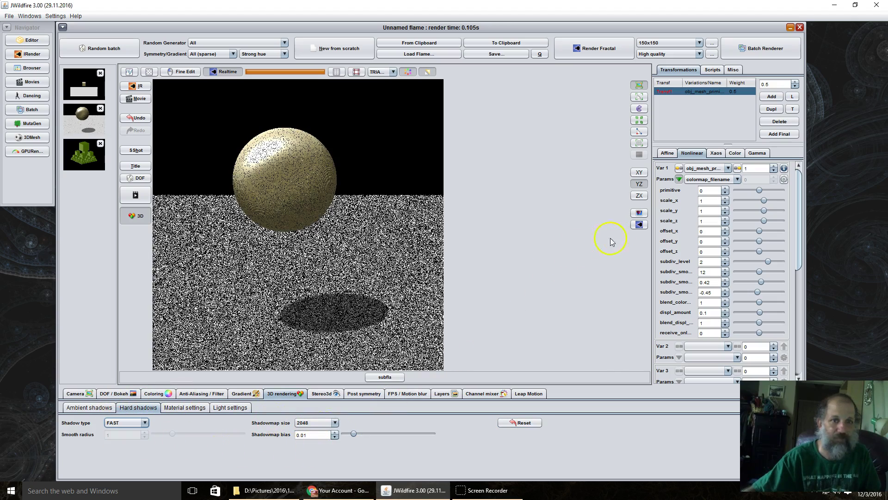
{"action": "left_click", "coordinate": [639, 225]}
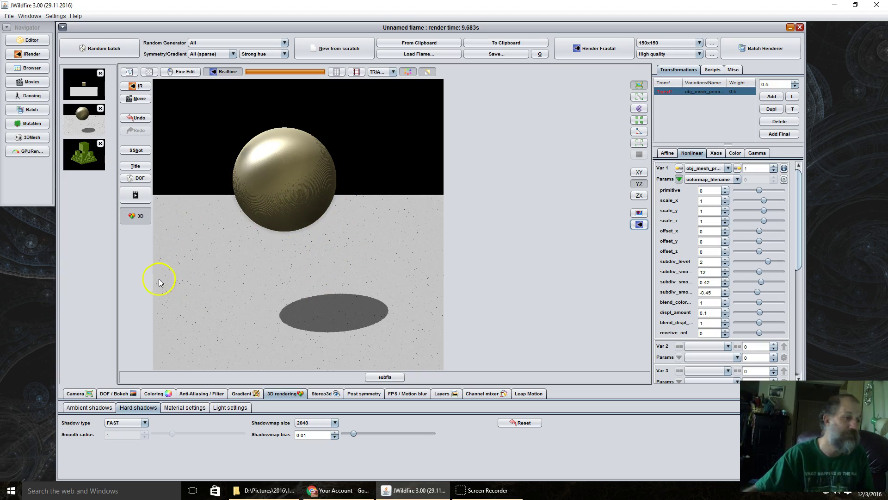
Switch the shadow type to SMOOTH with a smooth radius of 1 and render the flame.
{"action": "left_click", "coordinate": [125, 422]}
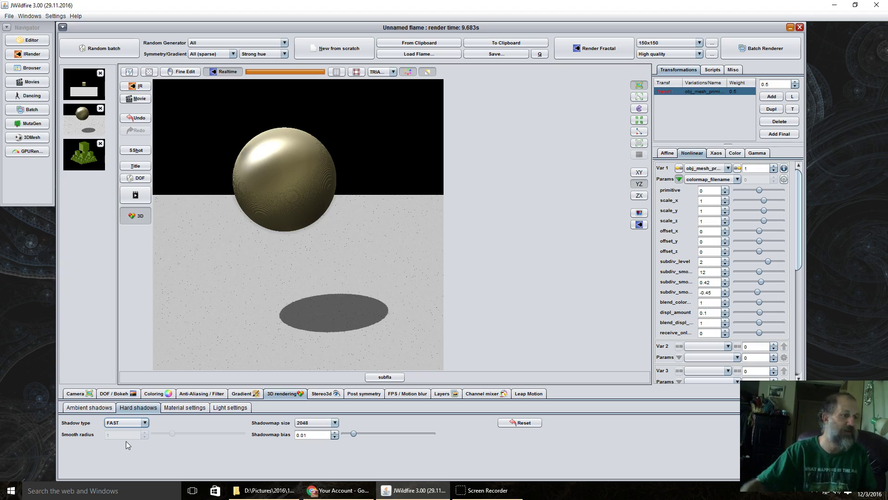
{"action": "left_click", "coordinate": [126, 422]}
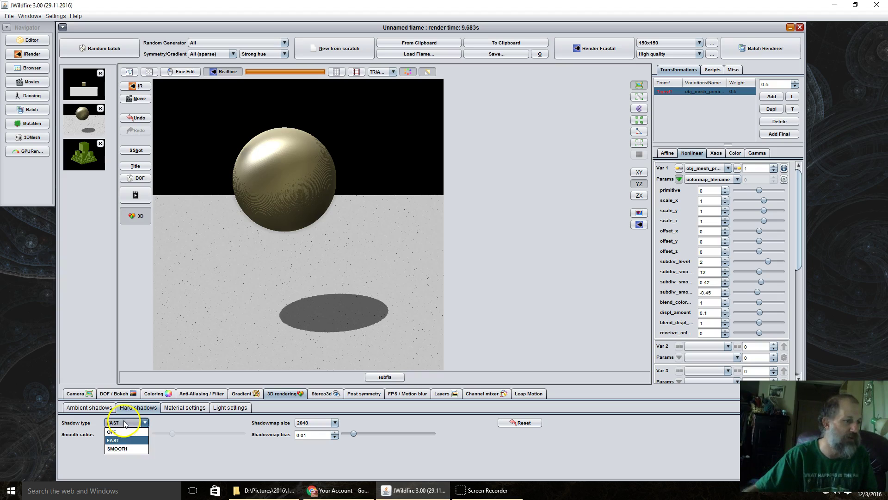
{"action": "left_click", "coordinate": [124, 448]}
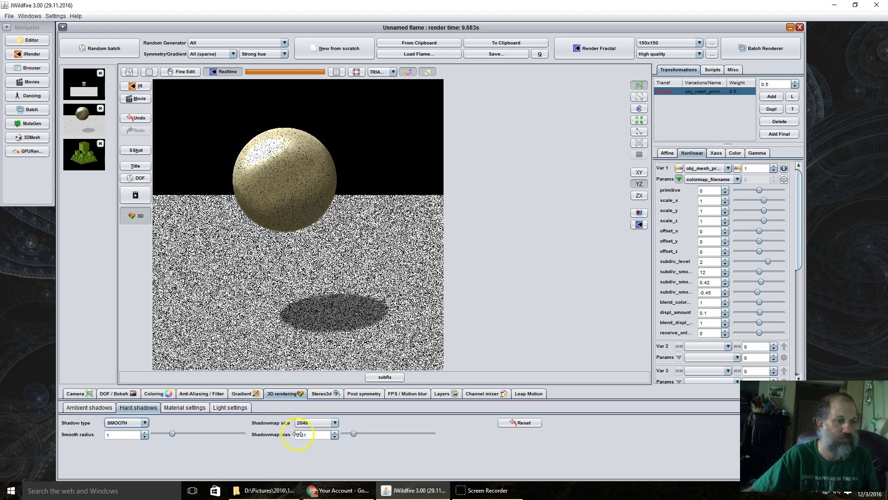
{"action": "left_click", "coordinate": [638, 226]}
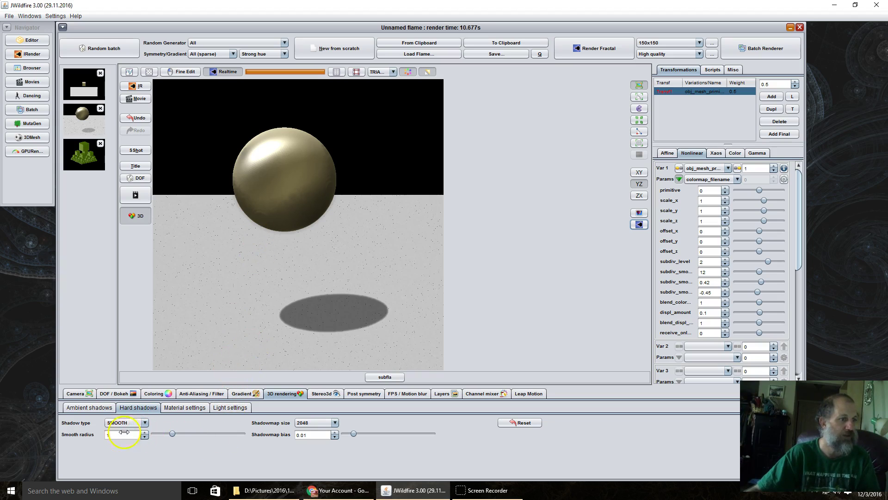
{"action": "type", "text": "1"}
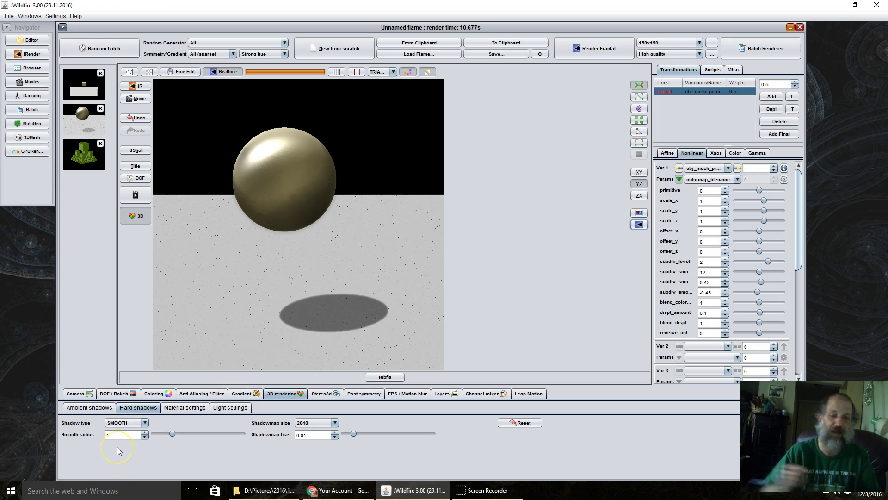